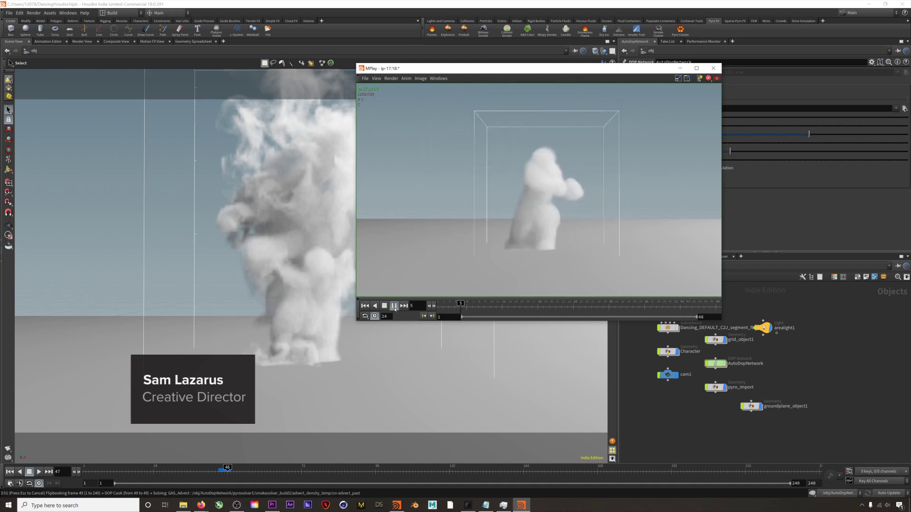
Step: Preview the smoke flipbook and play the imported dancing character's animation in the viewport
{"action": "left_click", "coordinate": [394, 306]}
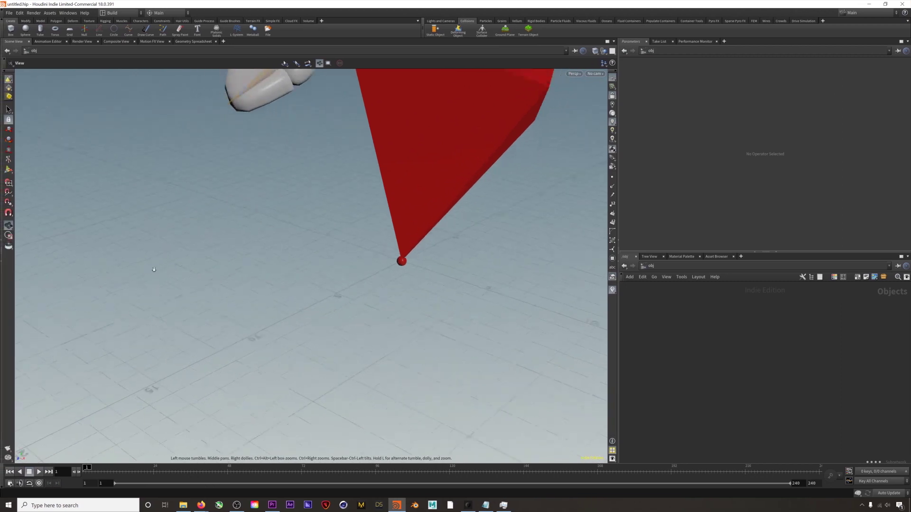
{"action": "left_click_drag", "start_coordinate": [455, 237], "coordinate": [442, 325]}
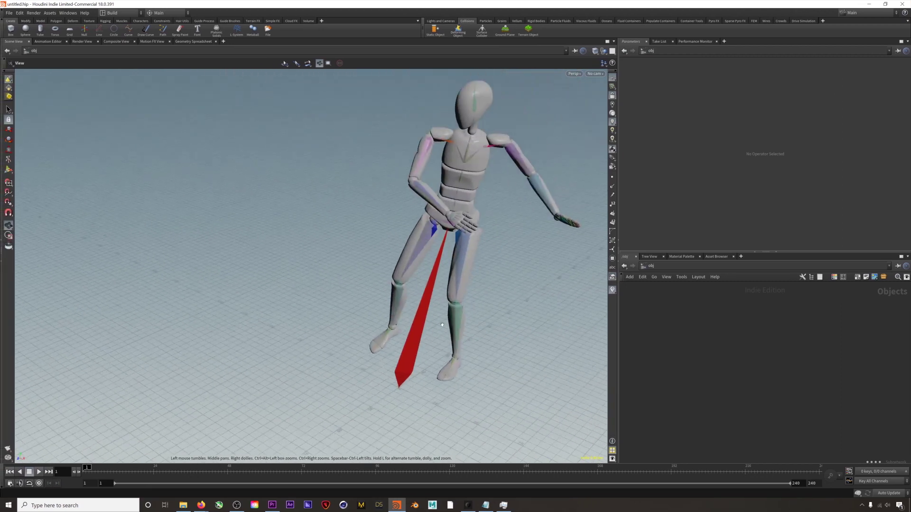
{"action": "right_click_drag", "start_coordinate": [442, 325], "coordinate": [380, 340]}
{"action": "left_click", "coordinate": [39, 471]}
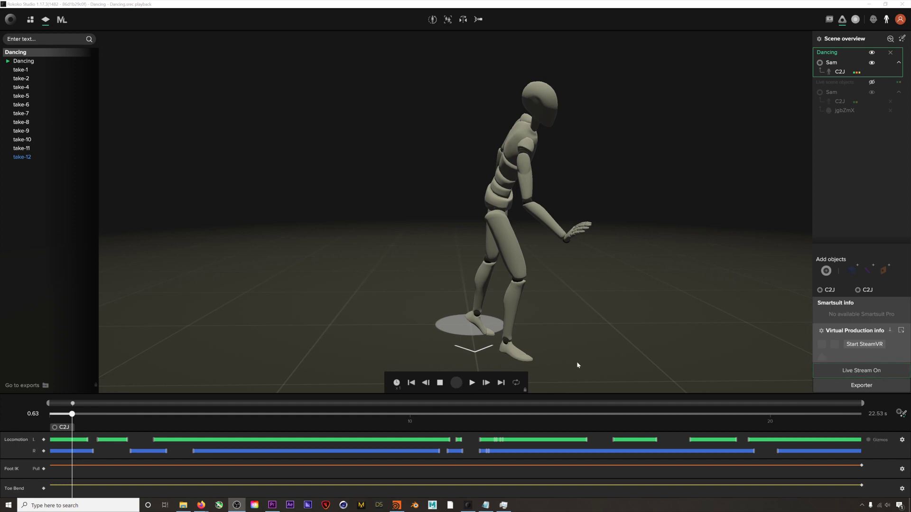
Step: In Rokoko Studio, play the Dancing take and mark a segment from about 3 s to about 18.5 s on its timeline
{"action": "left_click", "coordinate": [472, 382]}
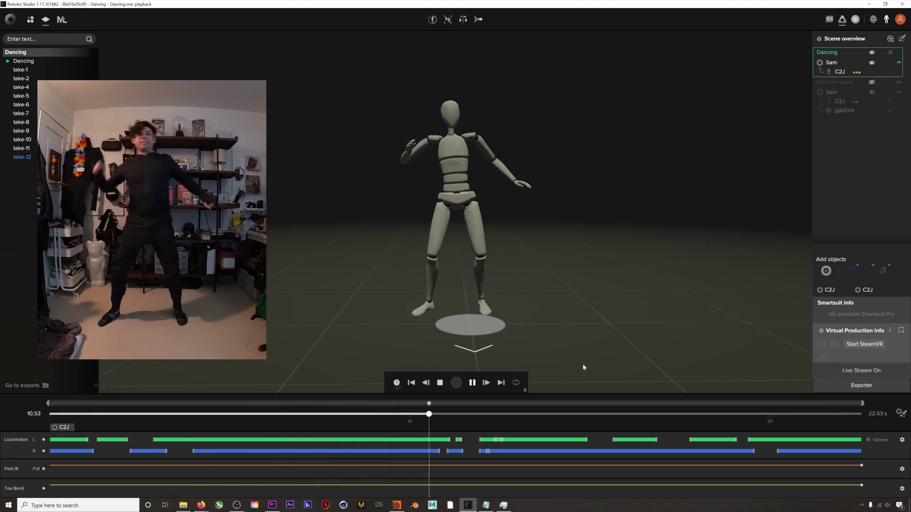
{"action": "left_click", "coordinate": [472, 383]}
{"action": "left_click_drag", "start_coordinate": [160, 414], "coordinate": [721, 414]}
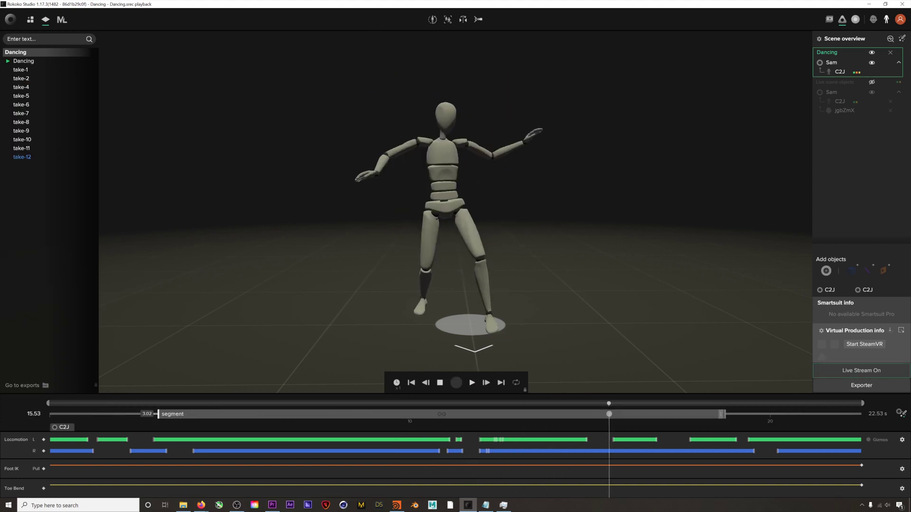
{"action": "left_click", "coordinate": [717, 414]}
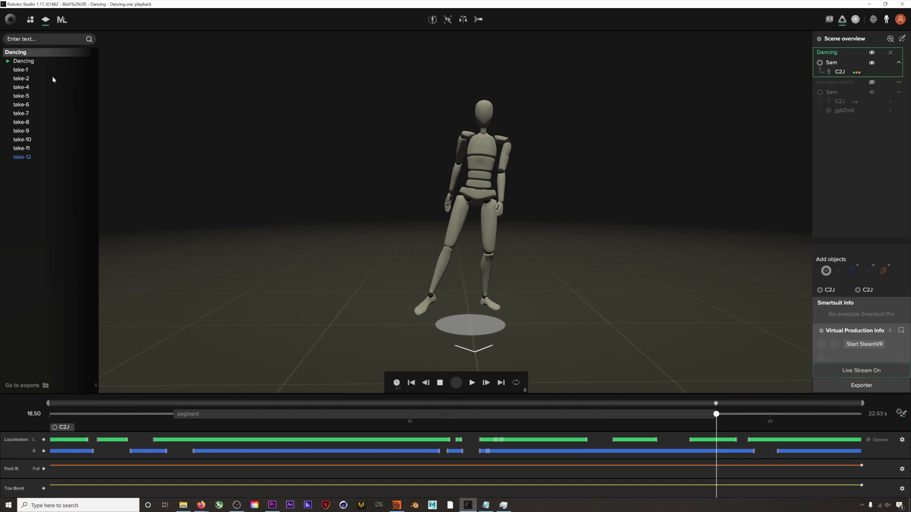
Step: Export the Dancing segment as a 24 FPS FBX with the body mesh included
{"action": "right_click", "coordinate": [33, 65]}
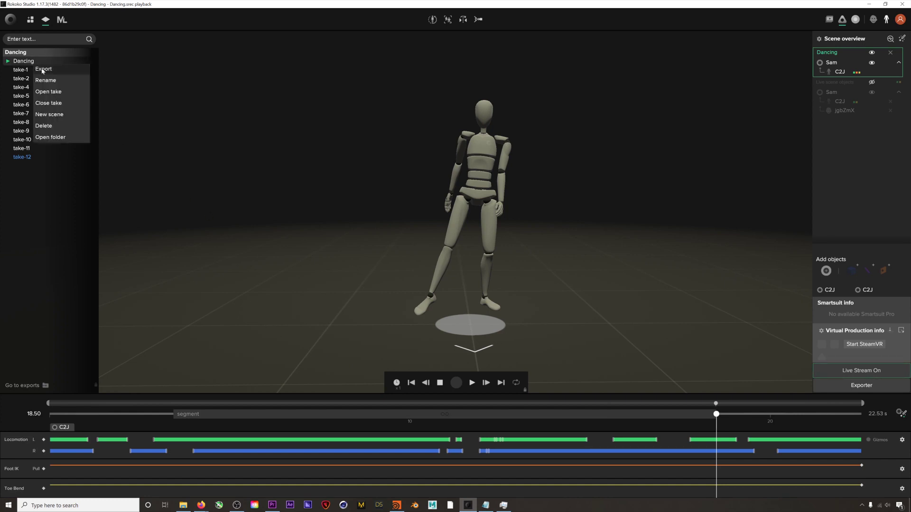
{"action": "left_click", "coordinate": [42, 69]}
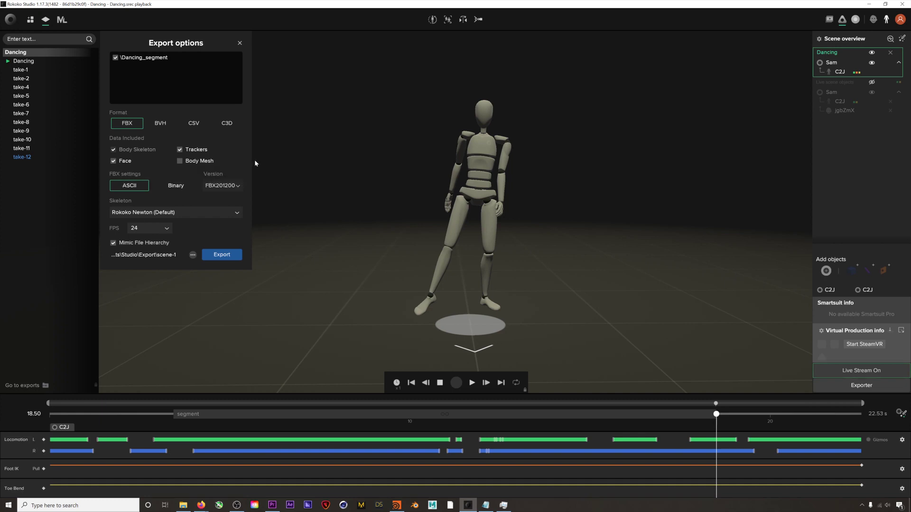
{"action": "left_click", "coordinate": [179, 162]}
{"action": "left_click", "coordinate": [225, 255]}
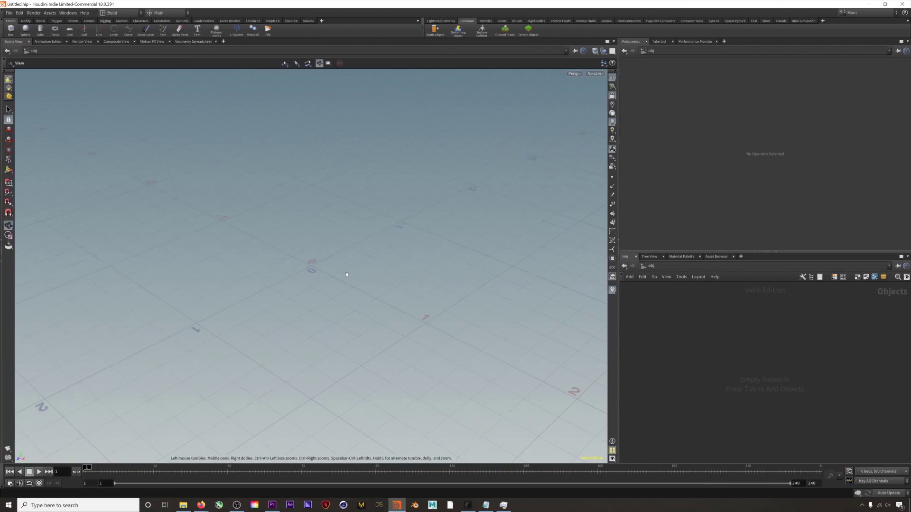
Step: Switch to Houdini and import Dancing_DEFAULT_C2J_segment.fbx as a Filmbox FBX with the default import options
{"action": "mouse_move", "coordinate": [347, 275]}
{"action": "left_mouse_down"}
{"action": "mouse_move", "coordinate": [350, 261]}
{"action": "mouse_move", "coordinate": [342, 280]}
{"action": "left_mouse_up"}
{"action": "left_click", "coordinate": [9, 13]}
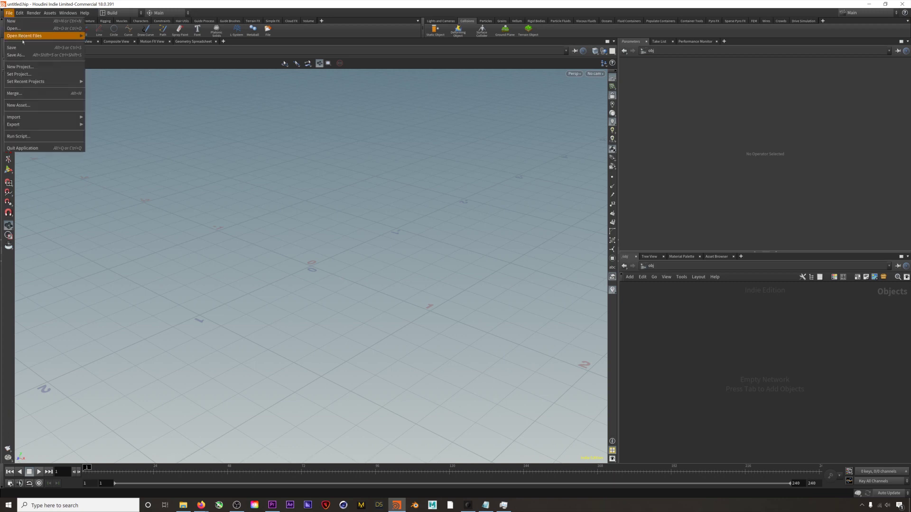
{"action": "mouse_move", "coordinate": [30, 116]}
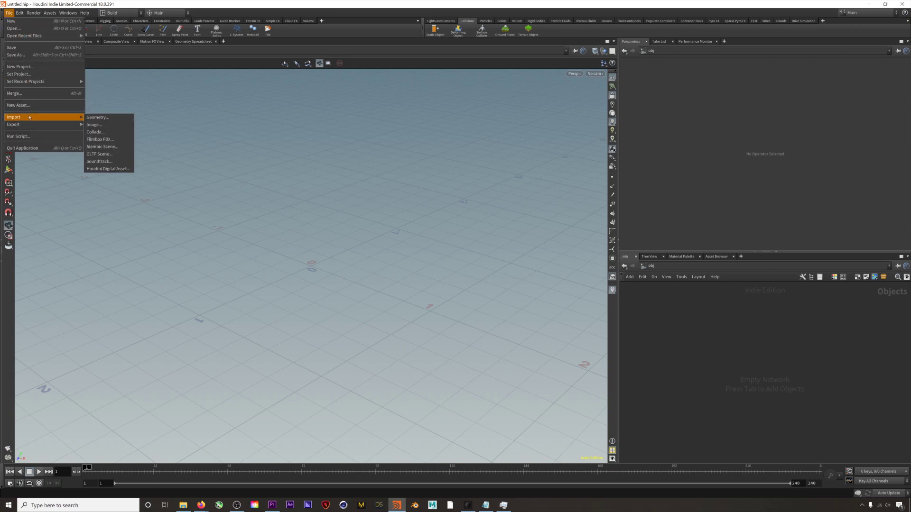
{"action": "left_click", "coordinate": [108, 141]}
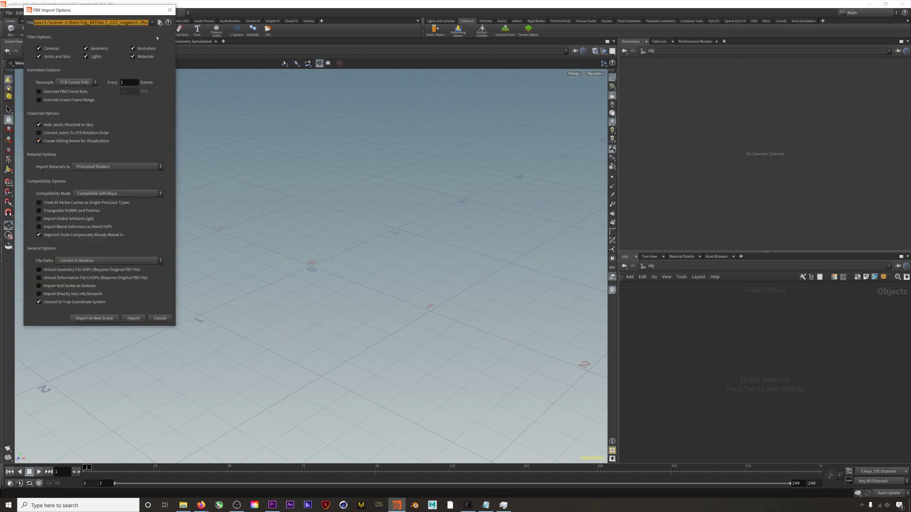
{"action": "left_click", "coordinate": [159, 23]}
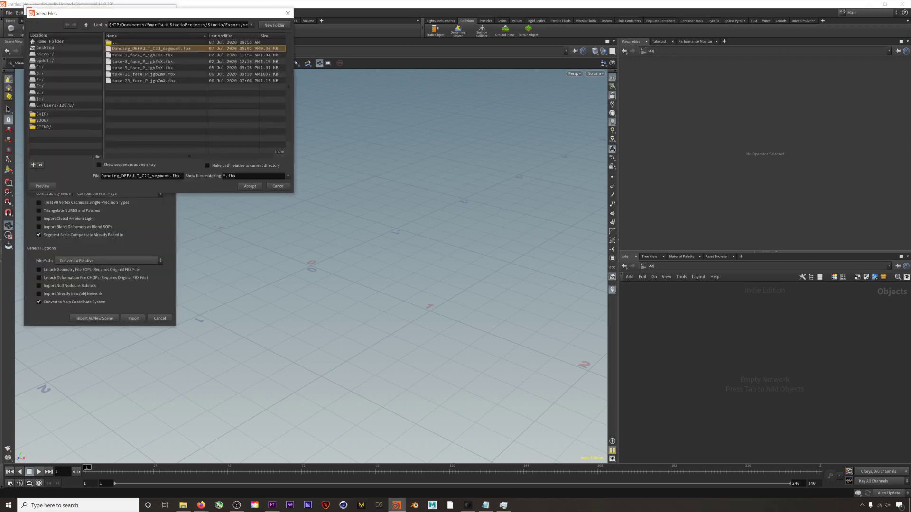
{"action": "double_click", "coordinate": [136, 50]}
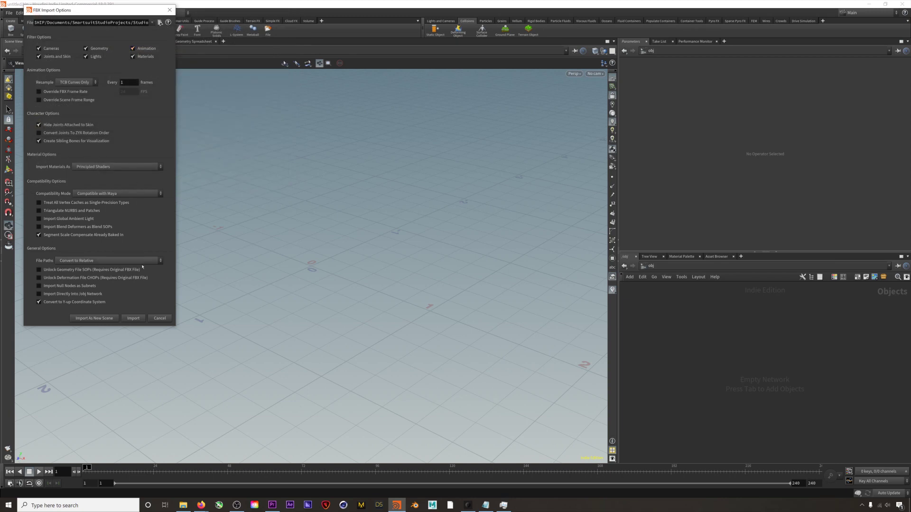
{"action": "left_click", "coordinate": [134, 318]}
Step: Play back the imported character's dance animation, then stop it and return to the first frame
{"action": "scroll", "coordinate": [386, 355], "scroll_direction": "down", "scroll_amount": 10}
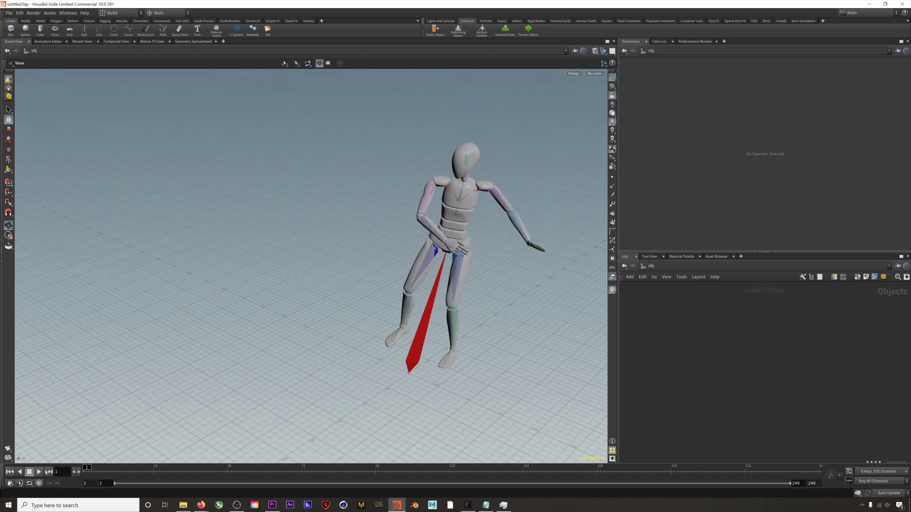
{"action": "left_click", "coordinate": [39, 472]}
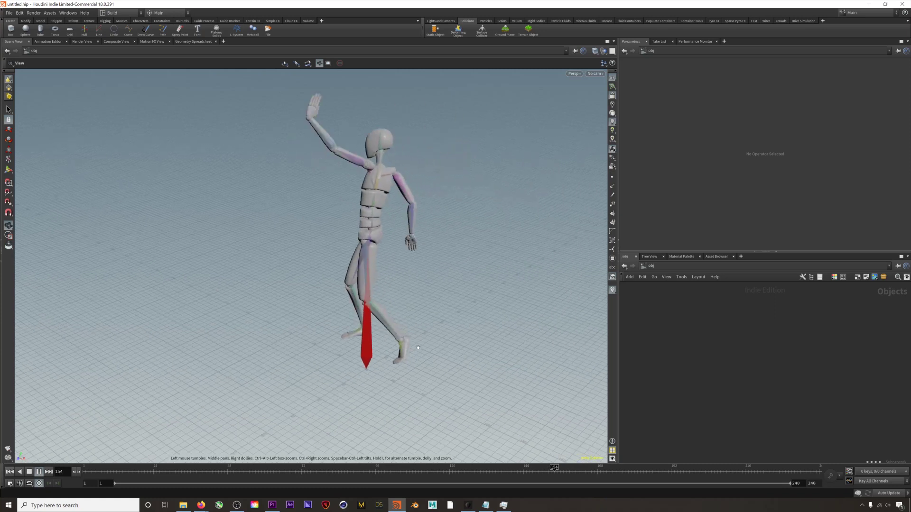
{"action": "left_click", "coordinate": [39, 472]}
{"action": "left_click", "coordinate": [9, 472]}
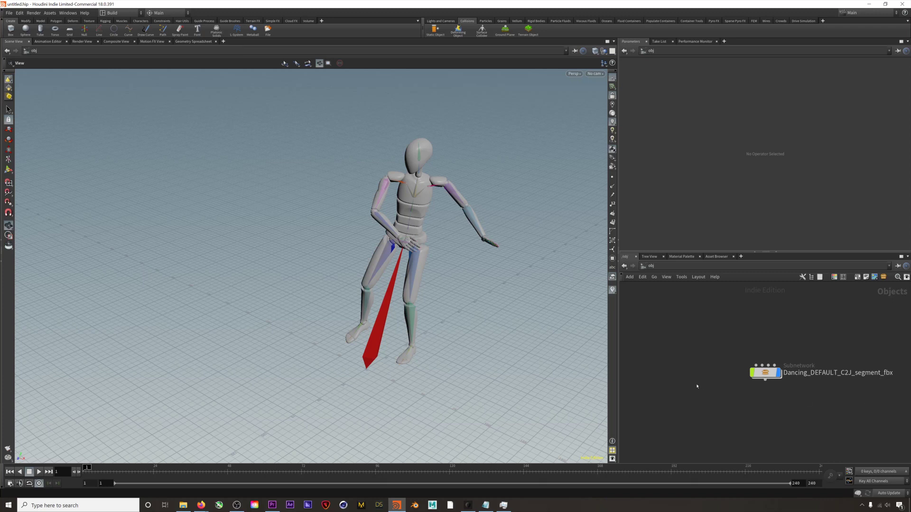
Step: Create a Geometry object beside the imported FBX subnetwork
{"action": "key", "text": "Tab"}
{"action": "type", "text": "geome"}
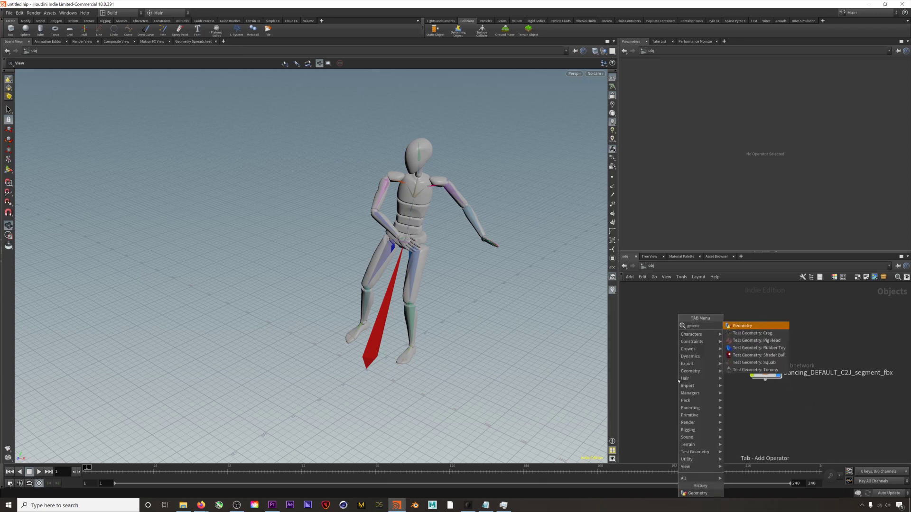
{"action": "key", "text": "Return"}
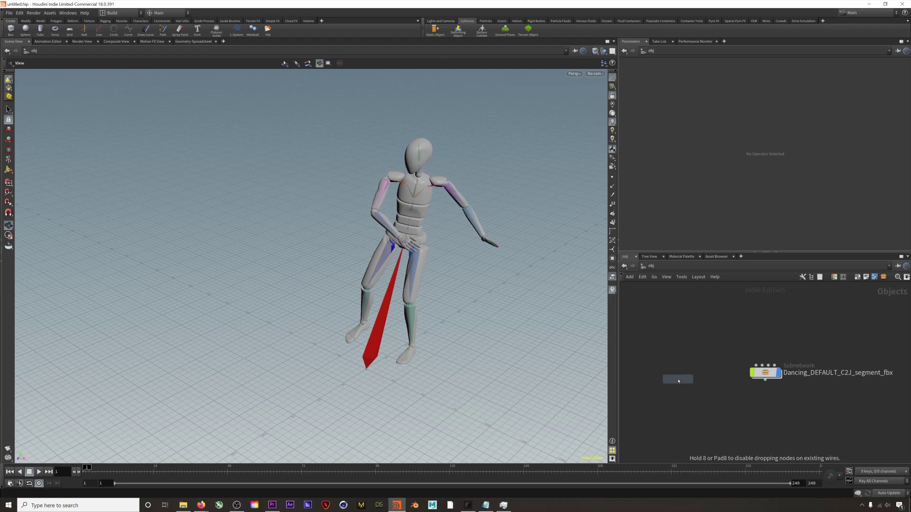
{"action": "left_click", "coordinate": [679, 380]}
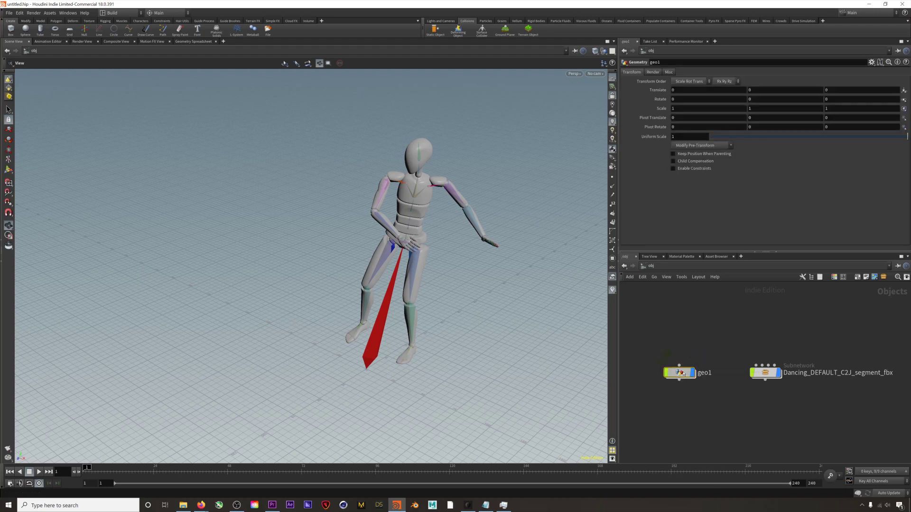
Step: Enter the new geometry object and add an Object Merge node inside it
{"action": "double_click", "coordinate": [682, 374]}
{"action": "key", "text": "Tab"}
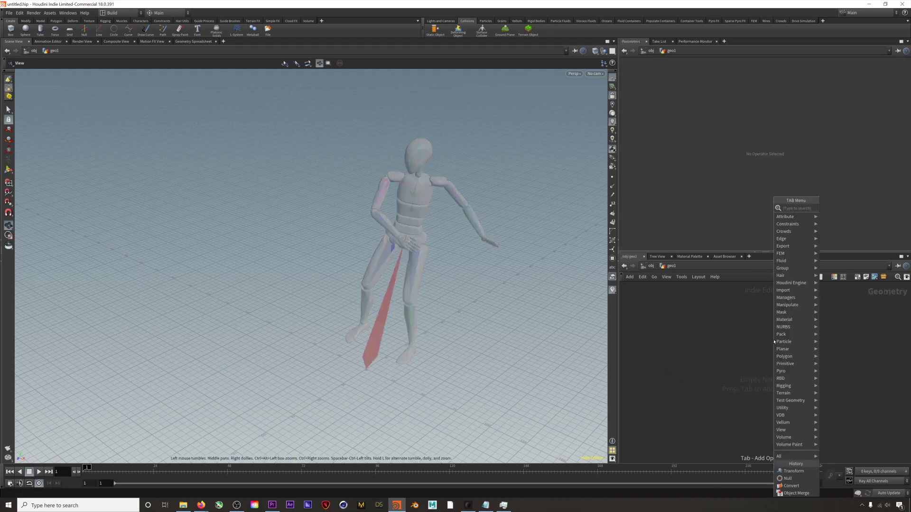
{"action": "type", "text": "object mer"}
{"action": "key", "text": "Return"}
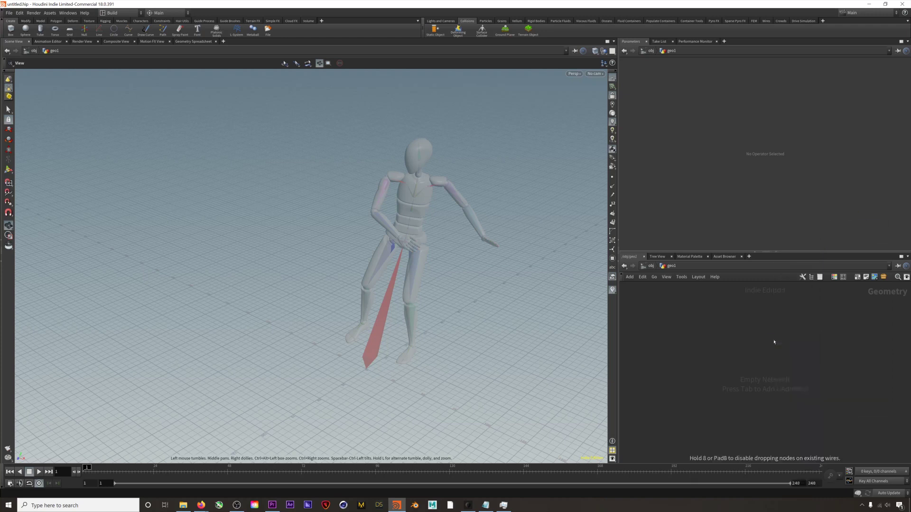
{"action": "left_click", "coordinate": [774, 340]}
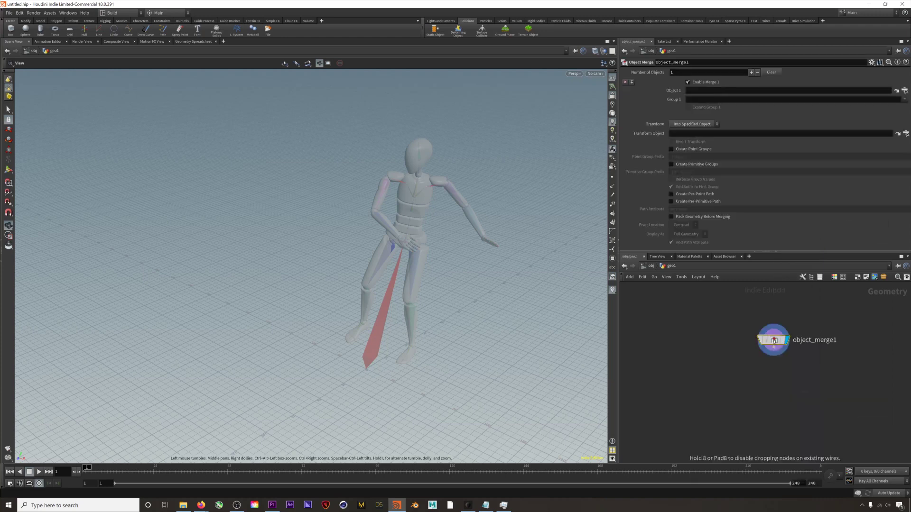
Step: Set the Object Merge node's Object 1 to the newton mesh inside the imported Dancing FBX subnetwork
{"action": "left_click", "coordinate": [905, 91]}
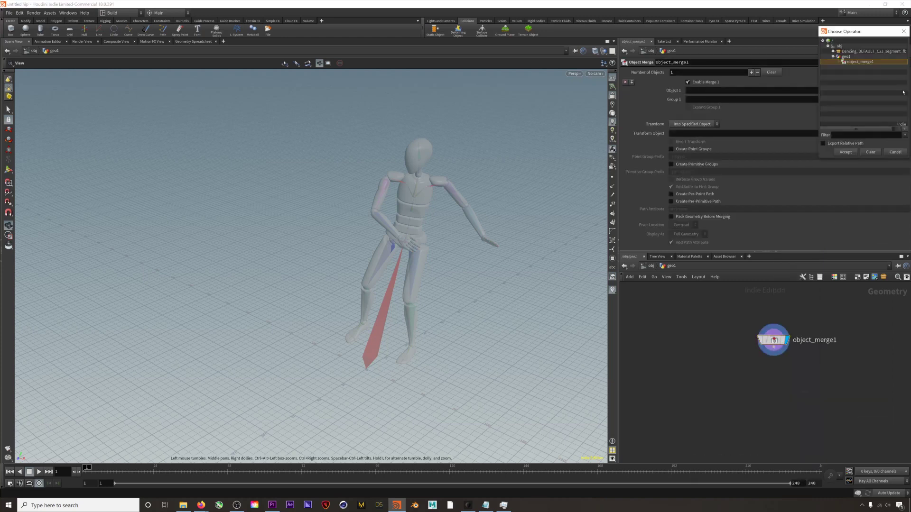
{"action": "left_click", "coordinate": [833, 51]}
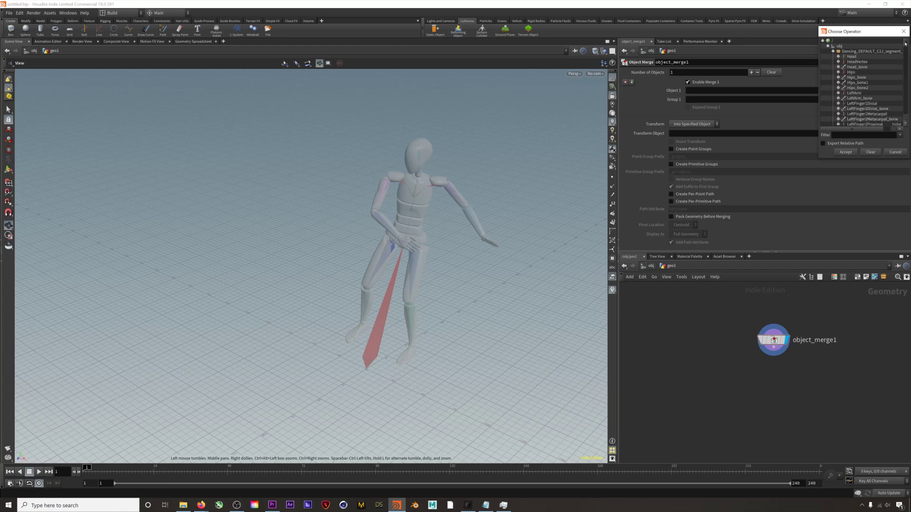
{"action": "left_click_drag", "start_coordinate": [904, 44], "coordinate": [902, 113]}
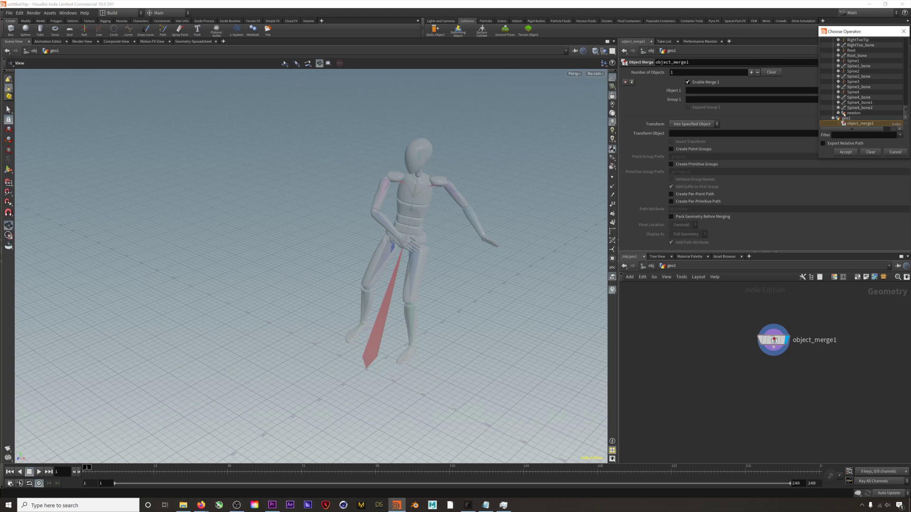
{"action": "left_click", "coordinate": [847, 113]}
{"action": "left_click", "coordinate": [846, 152]}
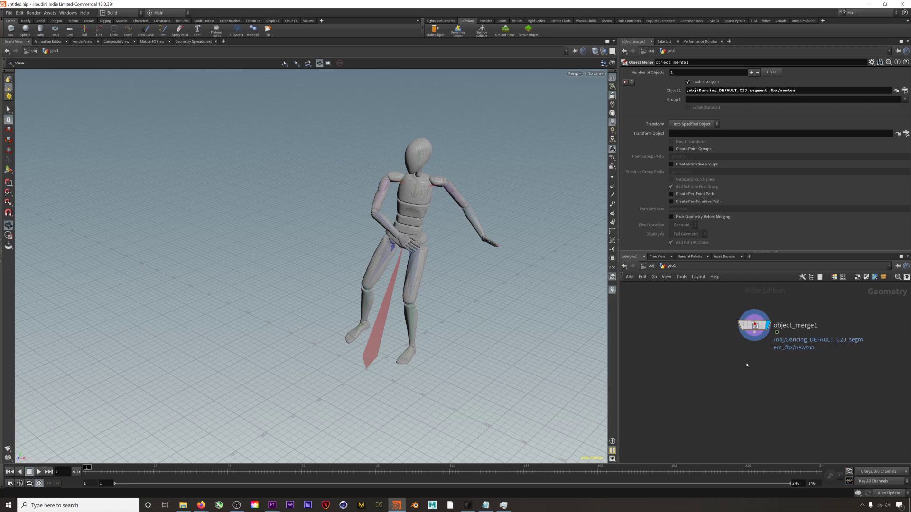
Step: Add a Convert node connected below the Object Merge node
{"action": "key", "text": "Tab"}
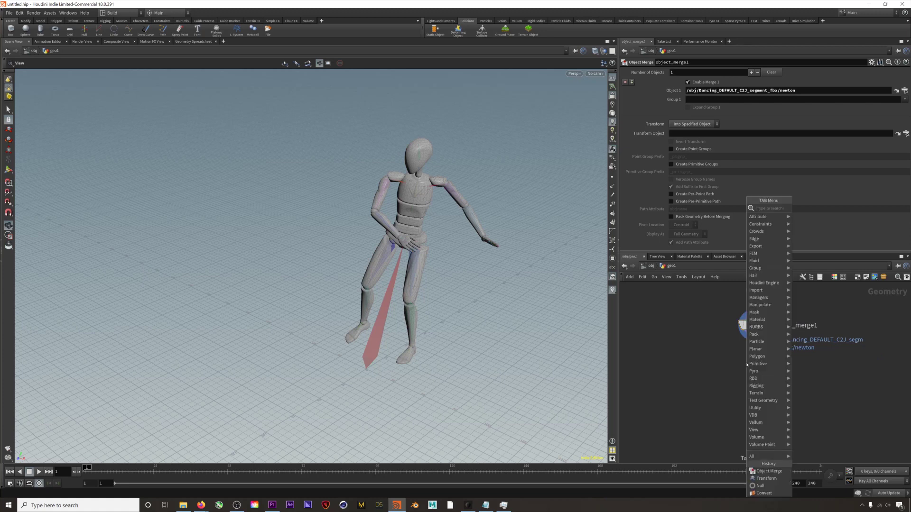
{"action": "type", "text": "null"}
{"action": "key", "text": "Return"}
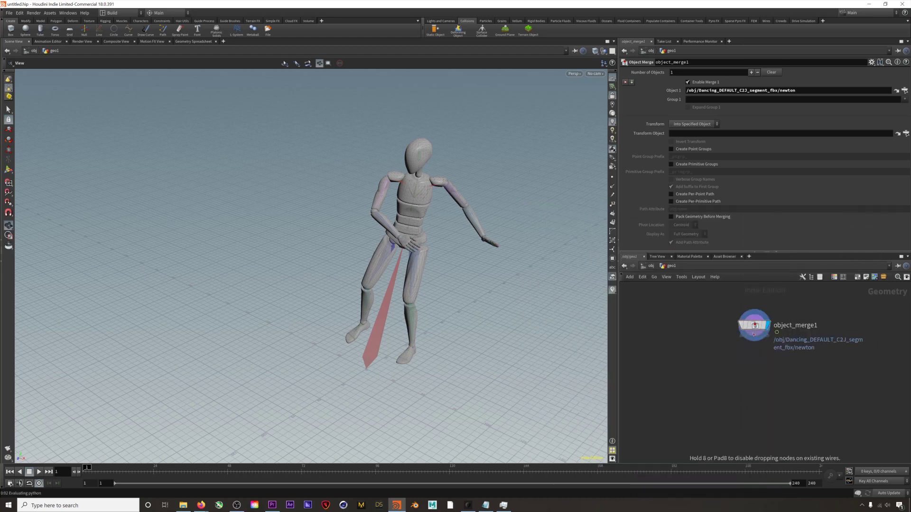
{"action": "left_click", "coordinate": [755, 367]}
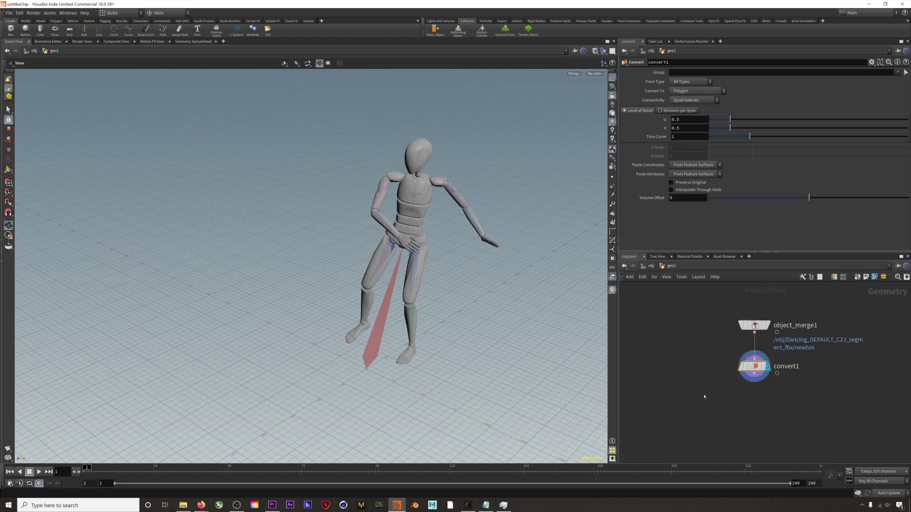
Step: Add a Transform node below the Convert node and set its uniform scale to .01
{"action": "key", "text": "Tab"}
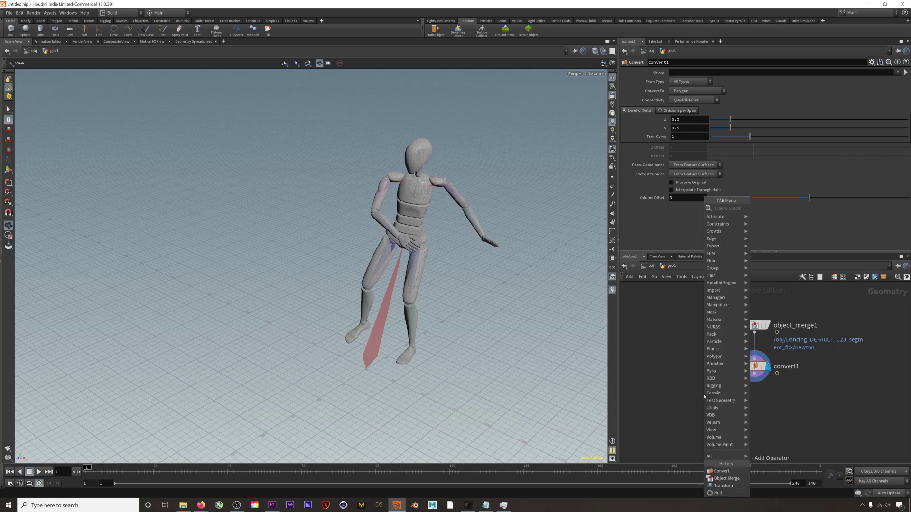
{"action": "type", "text": "remesh"}
{"action": "key", "text": "Return"}
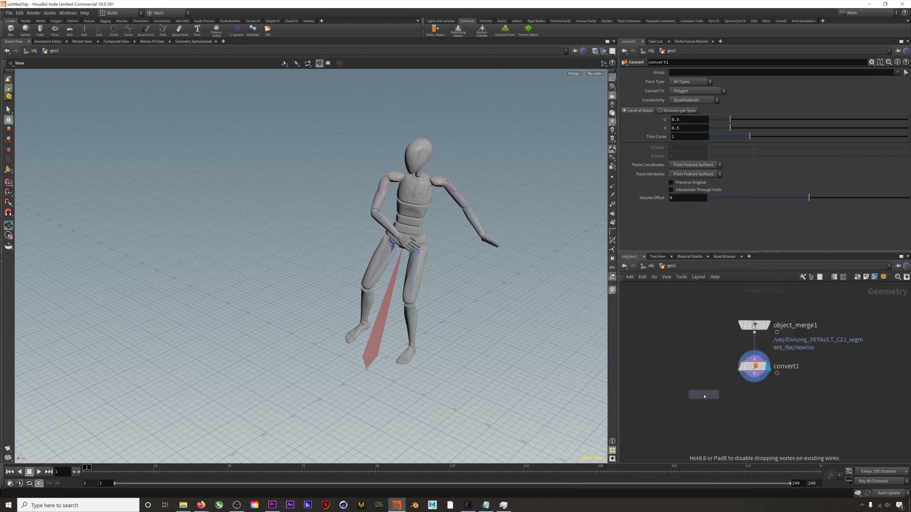
{"action": "left_click", "coordinate": [758, 377]}
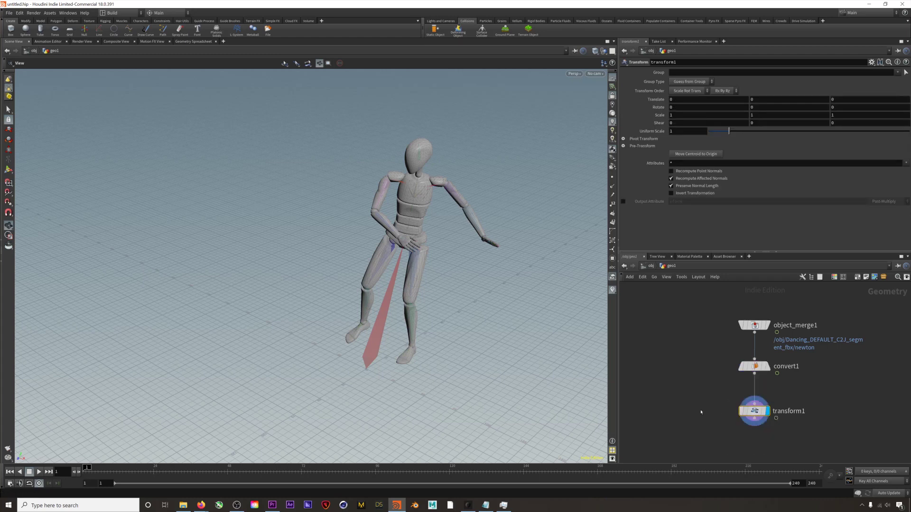
{"action": "left_click", "coordinate": [676, 130]}
{"action": "type", "text": ".01"}
{"action": "key", "text": "Return"}
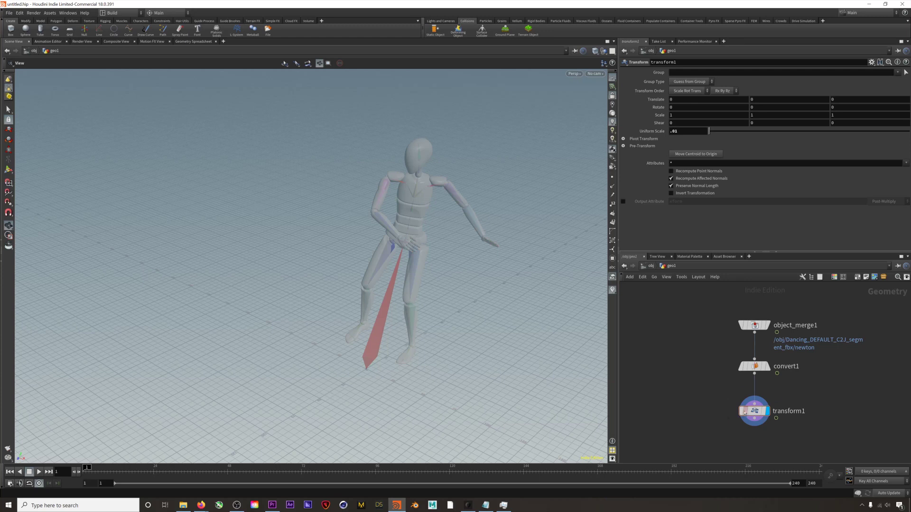
{"action": "middle_click_drag", "start_coordinate": [716, 404], "coordinate": [706, 345]}
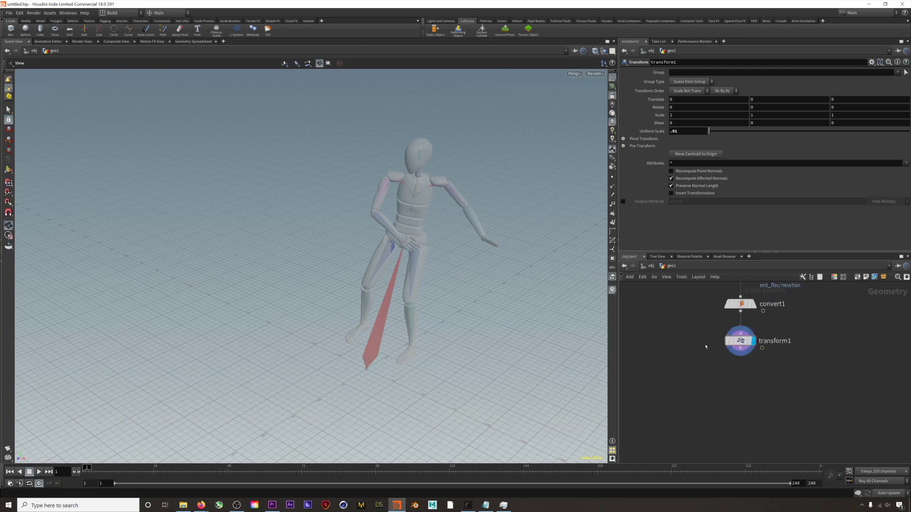
Step: Add a Null node connected below the Transform node and rename it CHARACTER_OUT_
{"action": "key", "text": "Tab"}
{"action": "type", "text": "null"}
{"action": "key", "text": "Return"}
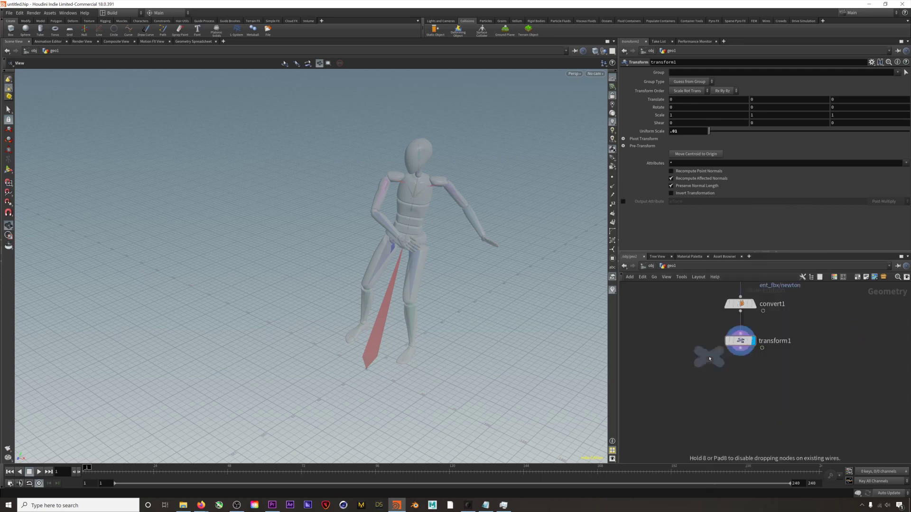
{"action": "left_click", "coordinate": [740, 377]}
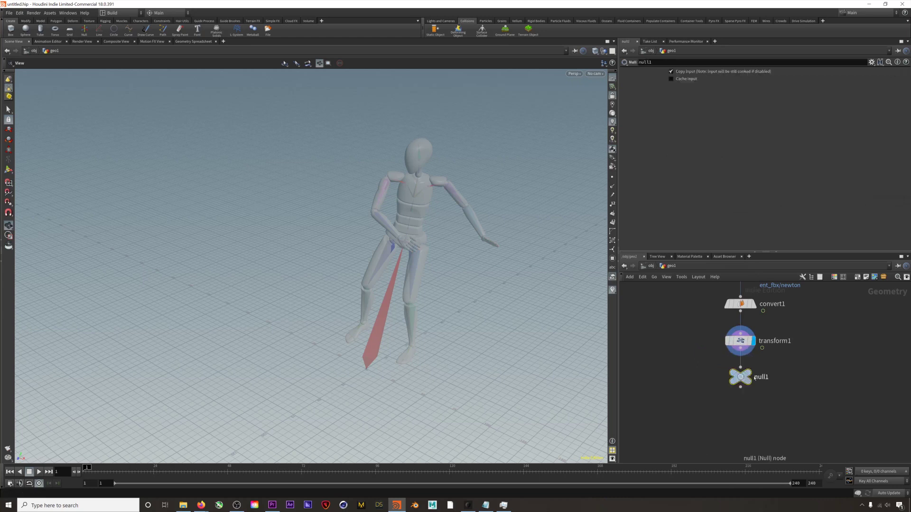
{"action": "double_click", "coordinate": [761, 377]}
{"action": "type", "text": "CHARACTER_OUT_"}
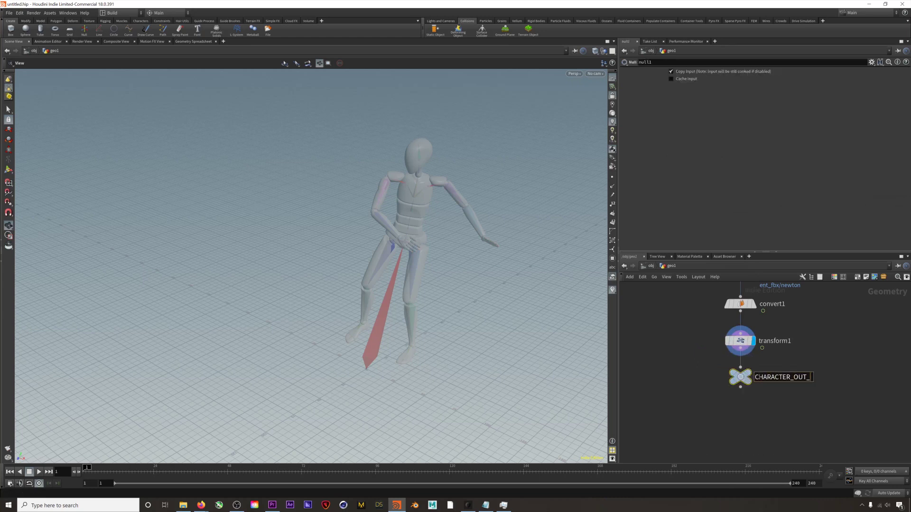
{"action": "key", "text": "Return"}
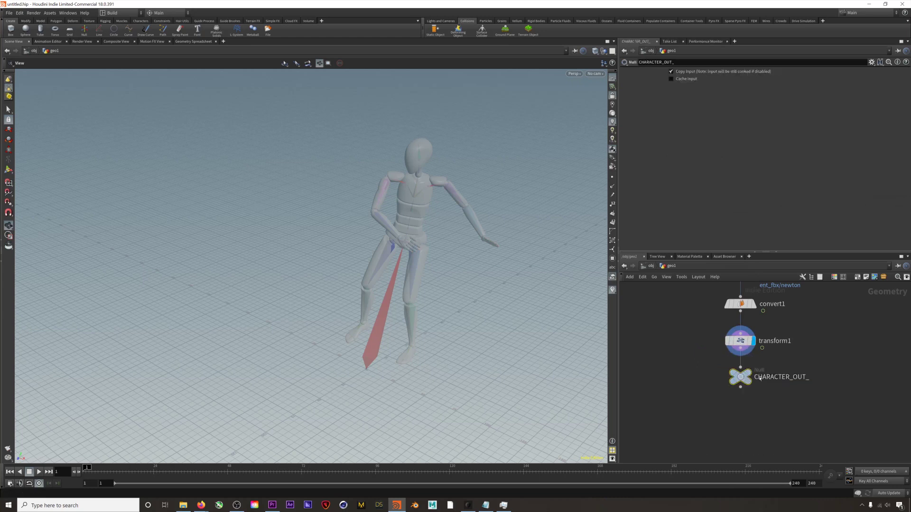
Step: Return to the object level, hide the imported Dancing FBX subnetwork and inspect the scaled-down character's dance
{"action": "key", "text": "u"}
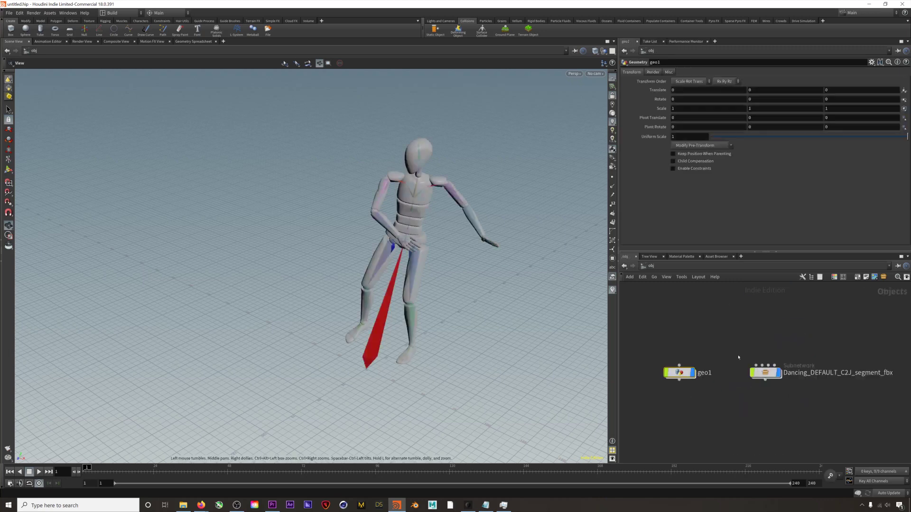
{"action": "key", "text": "h"}
{"action": "scroll", "coordinate": [338, 275], "scroll_direction": "down", "scroll_amount": 10}
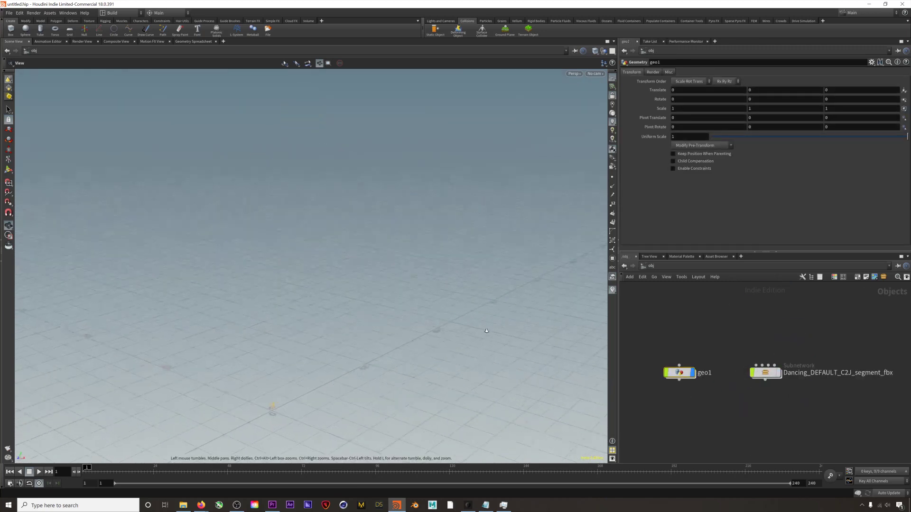
{"action": "scroll", "coordinate": [459, 322], "scroll_direction": "up", "scroll_amount": 10}
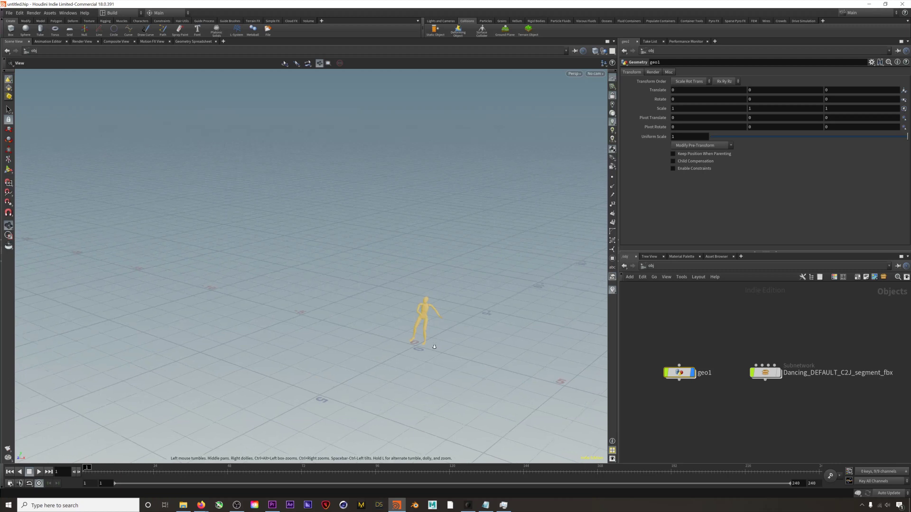
{"action": "left_click_drag", "start_coordinate": [459, 322], "coordinate": [419, 355]}
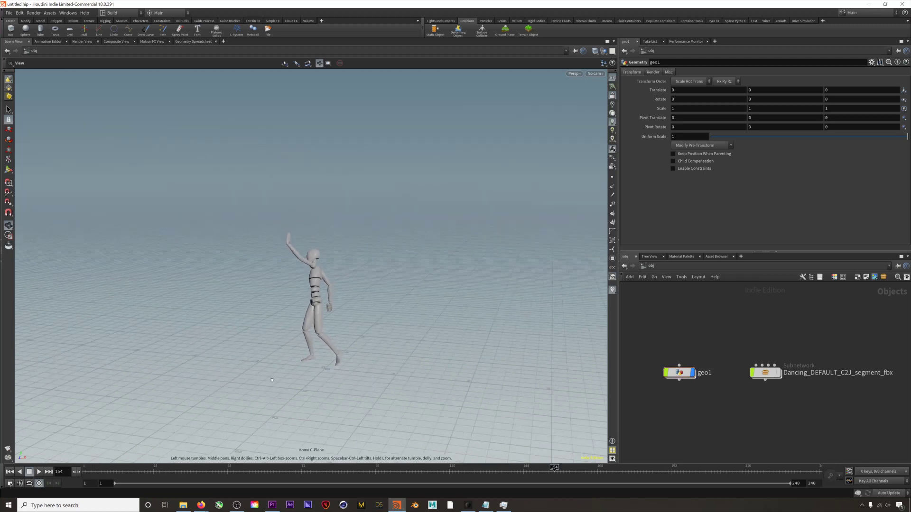
{"action": "left_click_drag", "start_coordinate": [321, 346], "coordinate": [351, 317]}
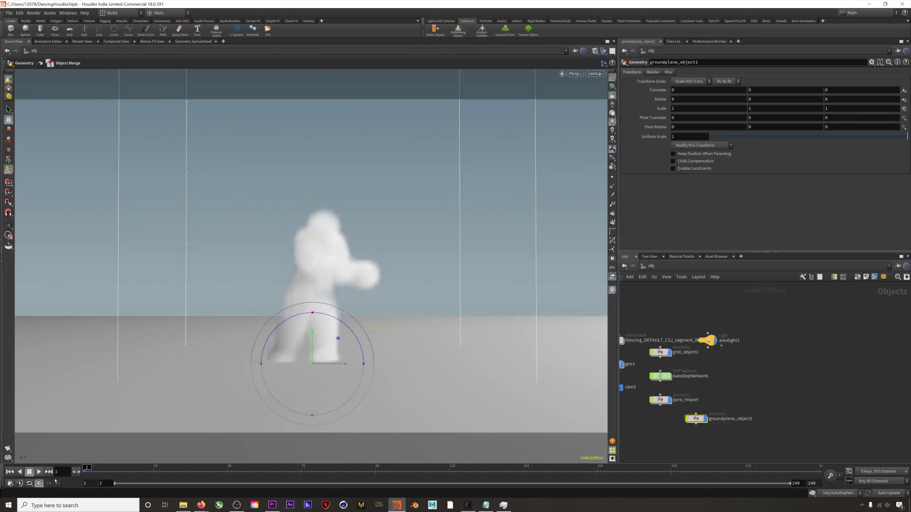
Step: Play back the rendered frames of the dancing smoke flipbook in MPlay
{"action": "key", "text": "Up"}
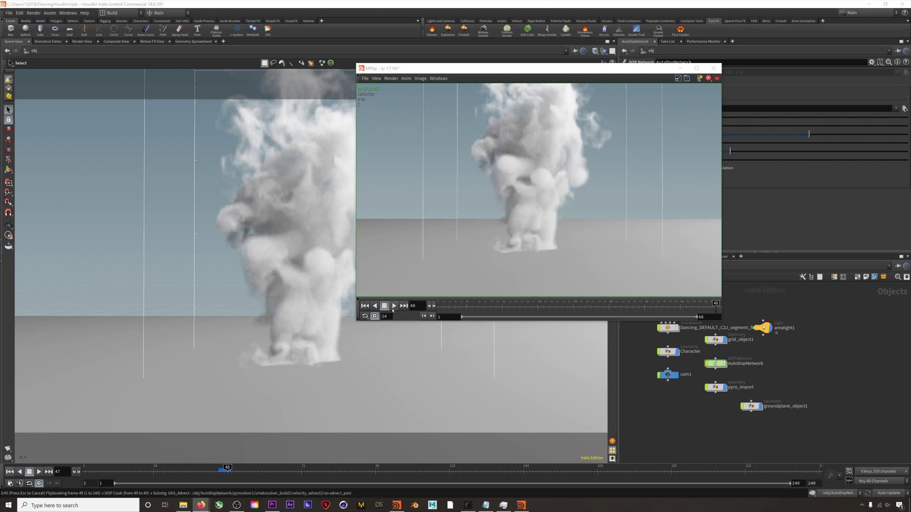
{"action": "left_click", "coordinate": [394, 306]}
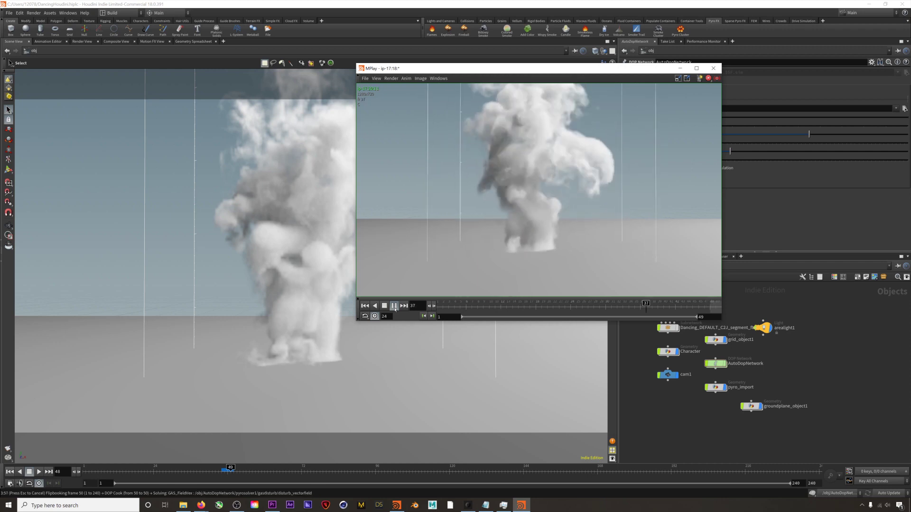
{"action": "left_click", "coordinate": [395, 307]}
{"action": "left_click", "coordinate": [394, 306]}
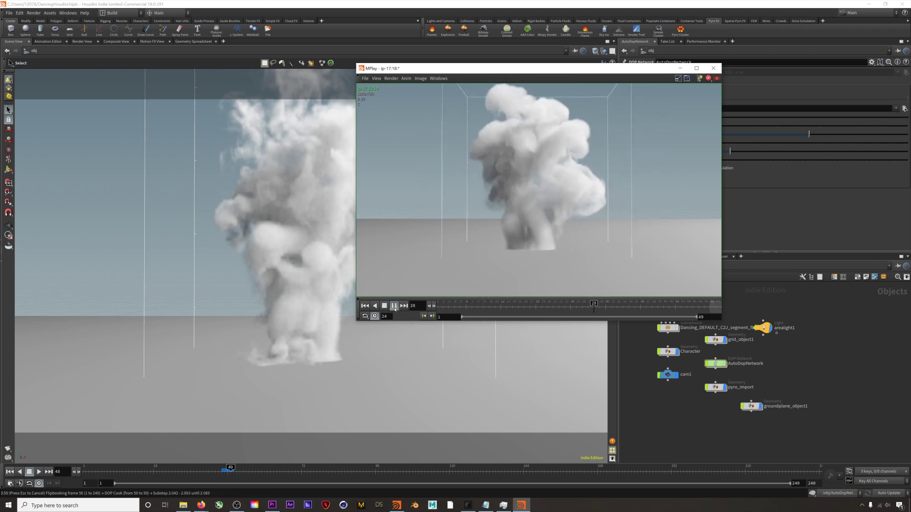